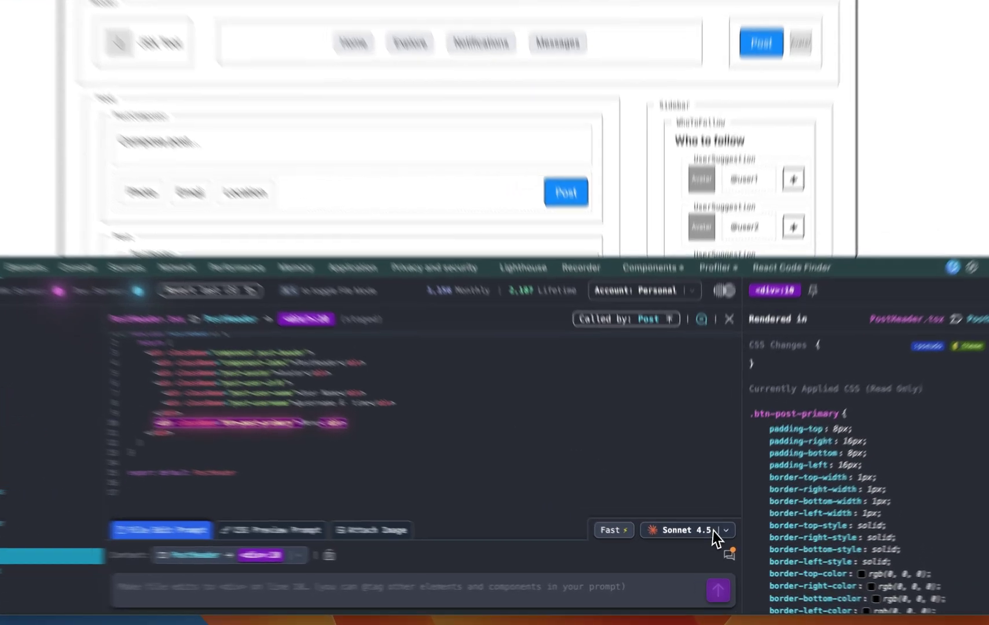
- Switch the AI prompt to Pro 2.5 in Thinking mode and check the monthly credit count
left_click(719, 538)
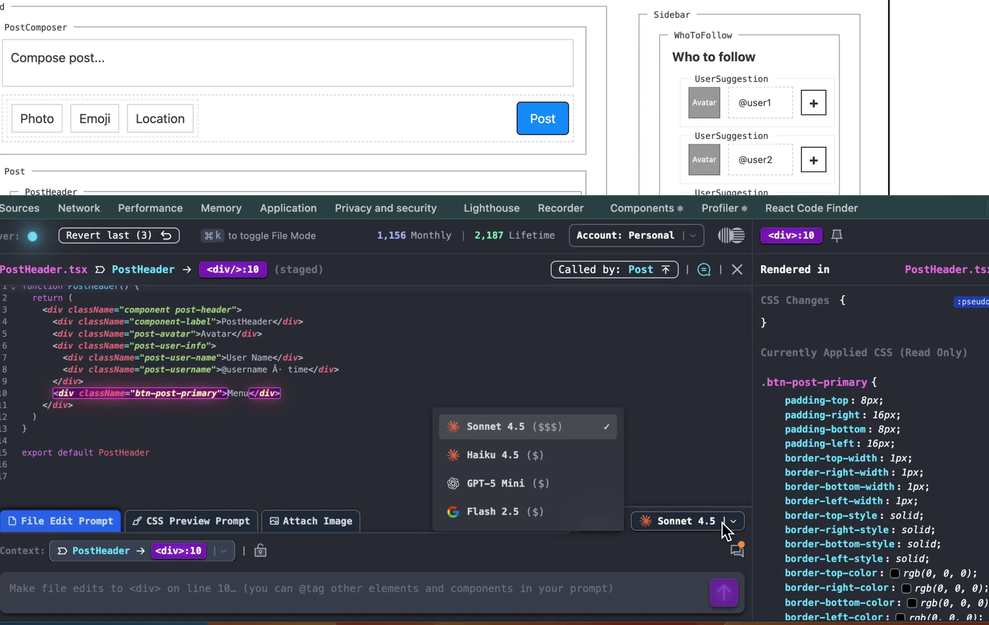
left_click(659, 540)
left_click(600, 521)
left_click(693, 525)
left_click(694, 529)
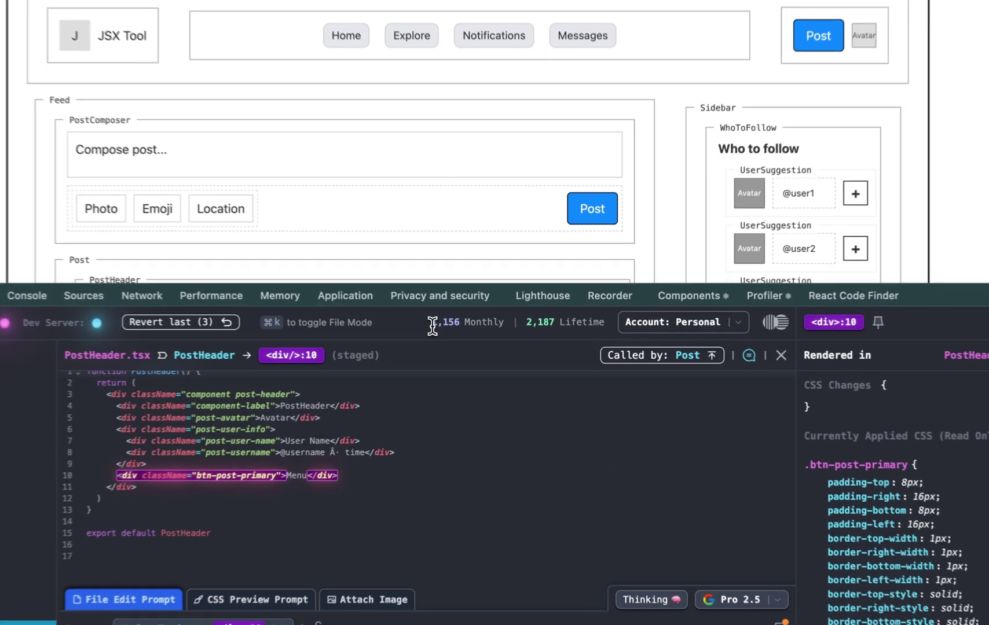
mouse_move(467, 336)
left_mouse_down()
mouse_move(519, 338)
mouse_move(574, 322)
left_mouse_up()
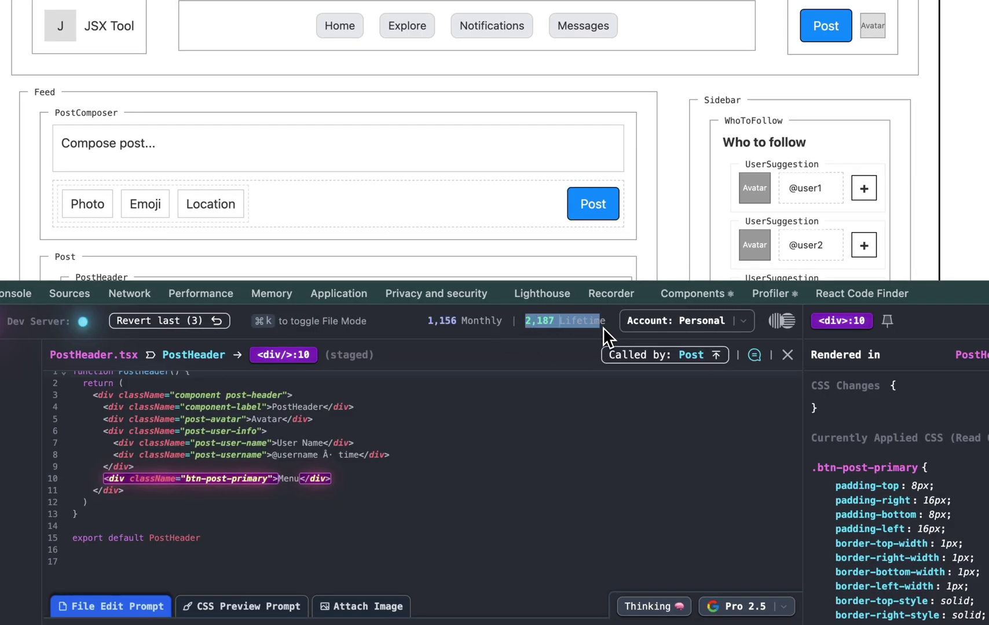
left_click(603, 327)
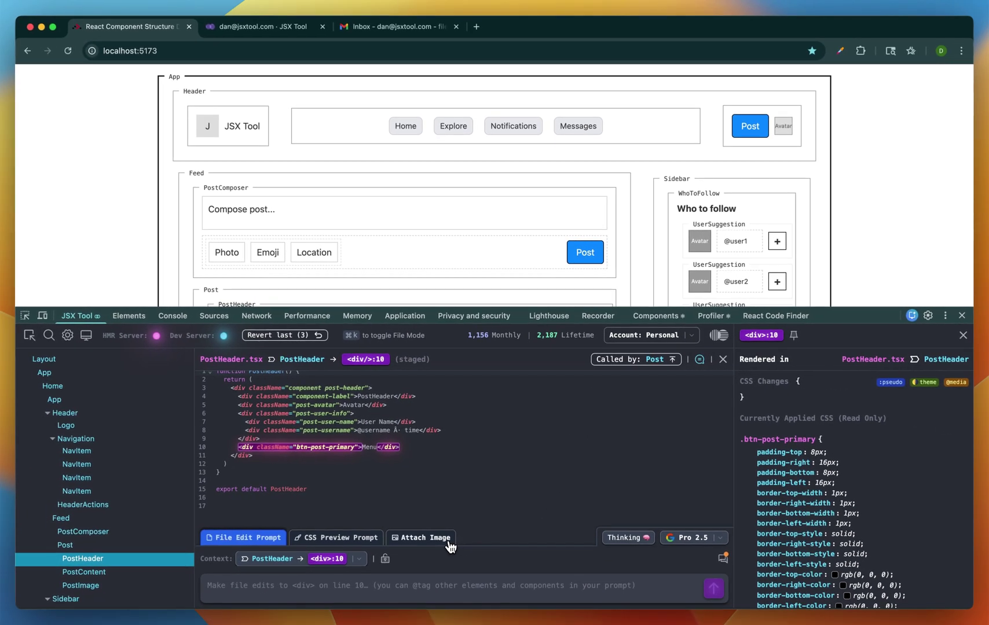
left_click(448, 542)
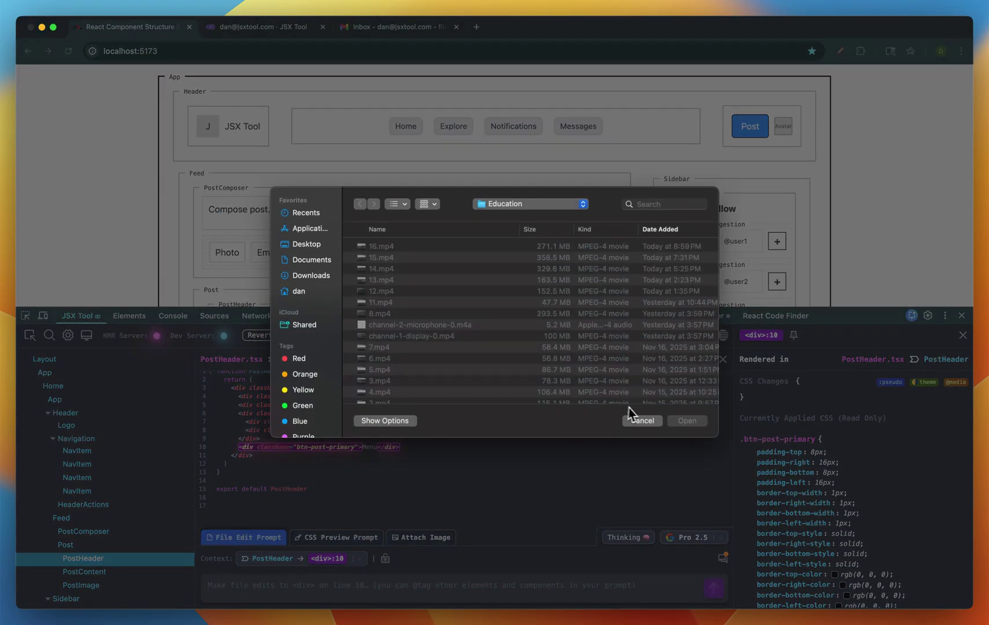
left_click(643, 422)
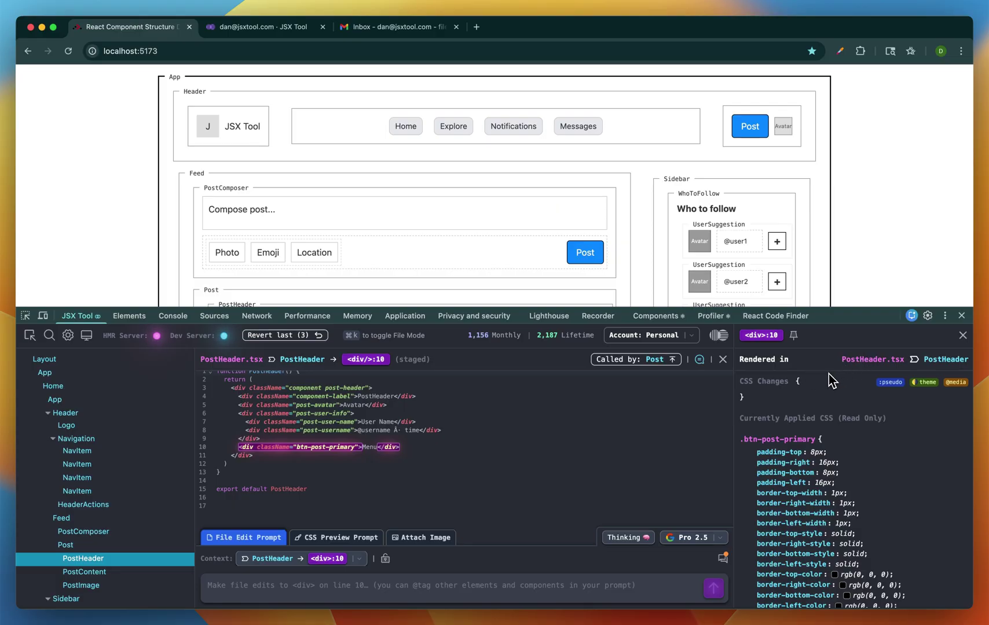
- Log out of the current account from the JSX Tool dashboard and reach the sign-in page
left_click(265, 35)
left_click(776, 113)
left_click(723, 190)
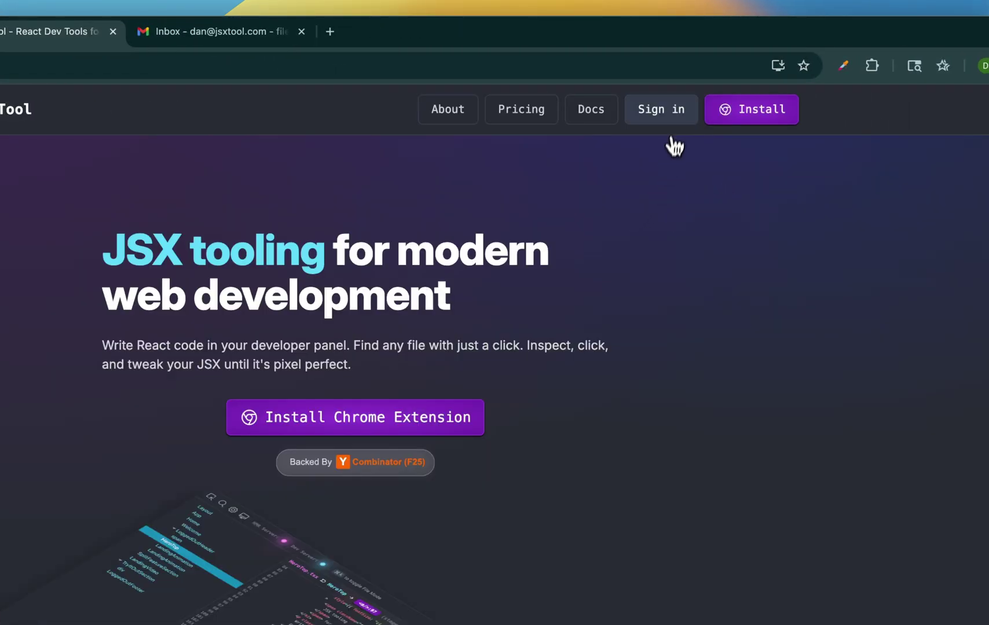
left_click(660, 109)
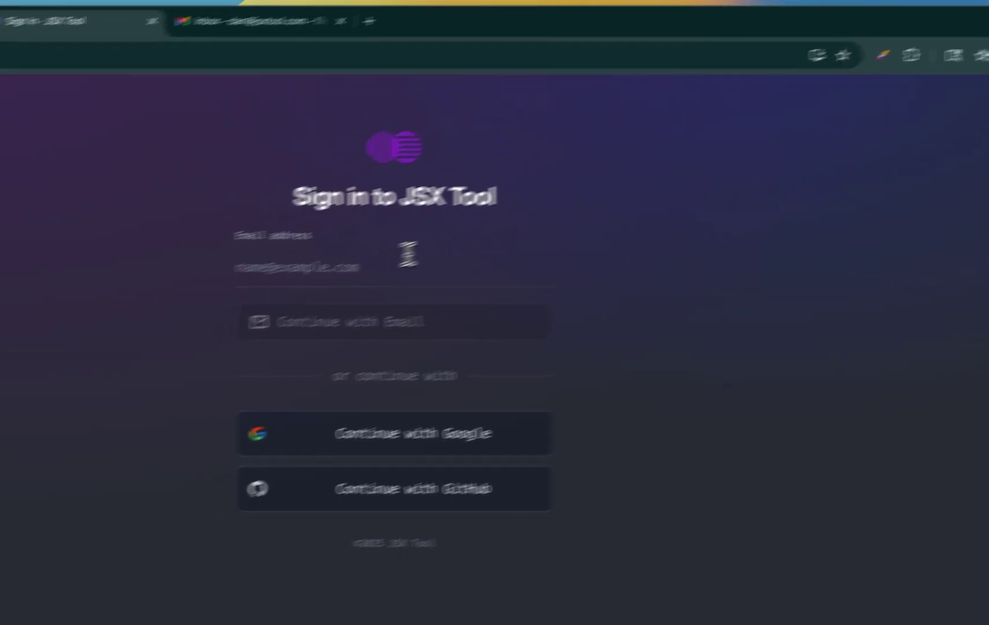
- Request an email sign-in link for a new demo address
left_click(479, 238)
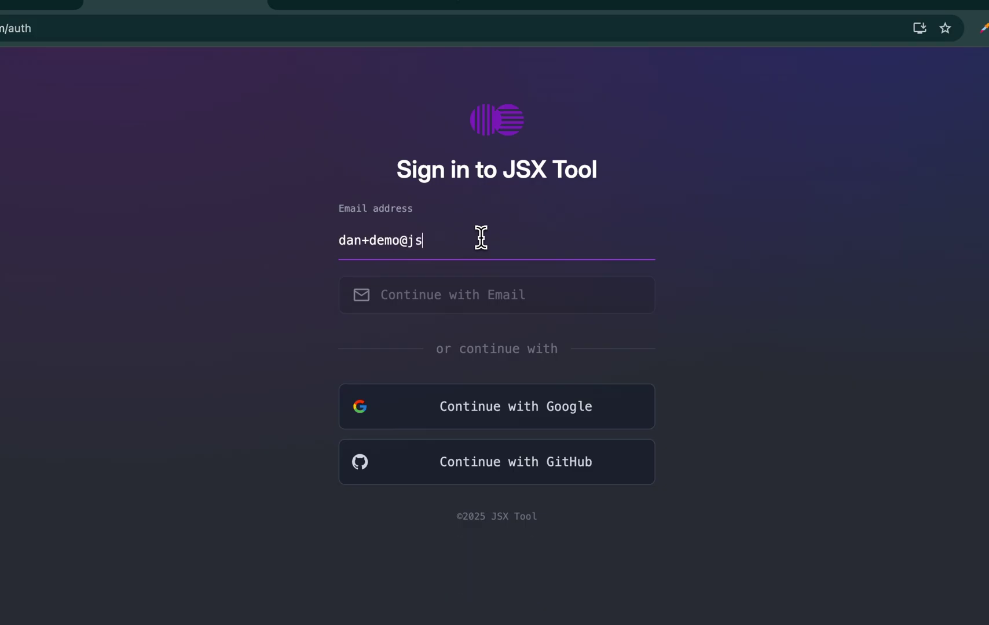
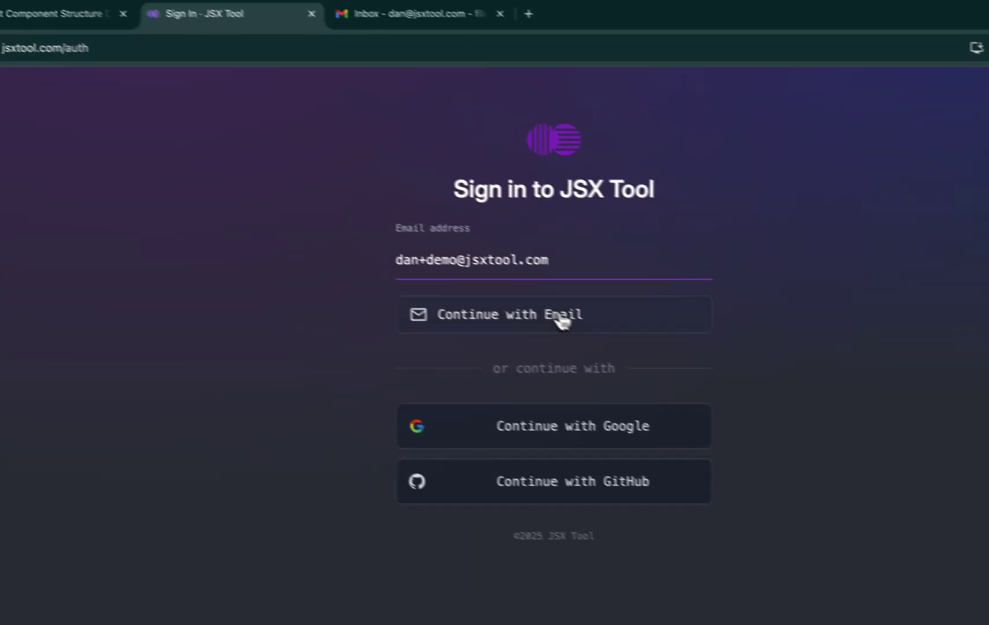
left_click(502, 296)
- Open the Verify Your Email message in Gmail and follow its sign-in link
left_click(434, 24)
left_click(225, 144)
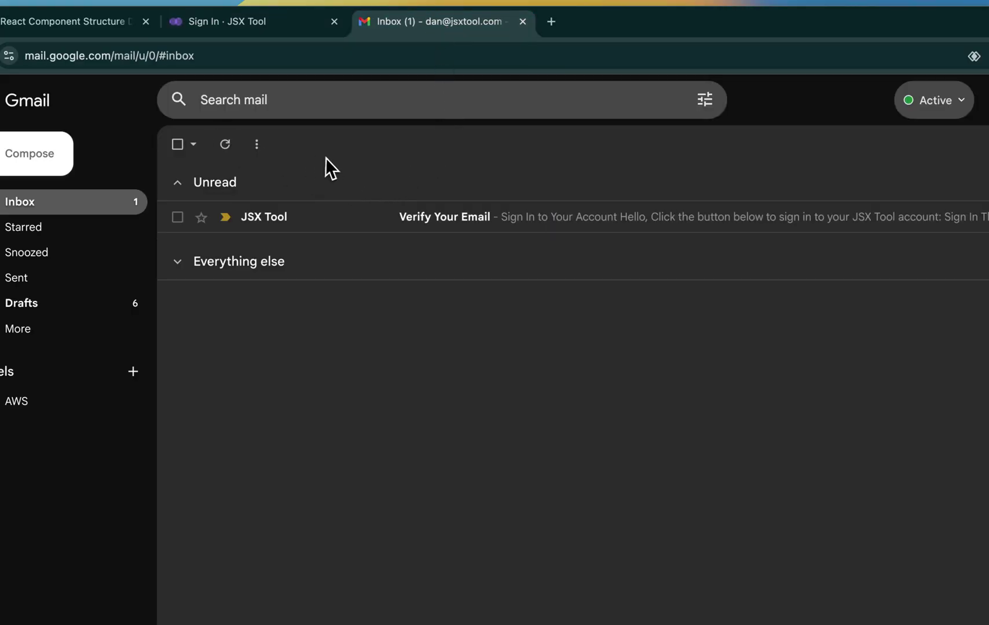
left_click(453, 222)
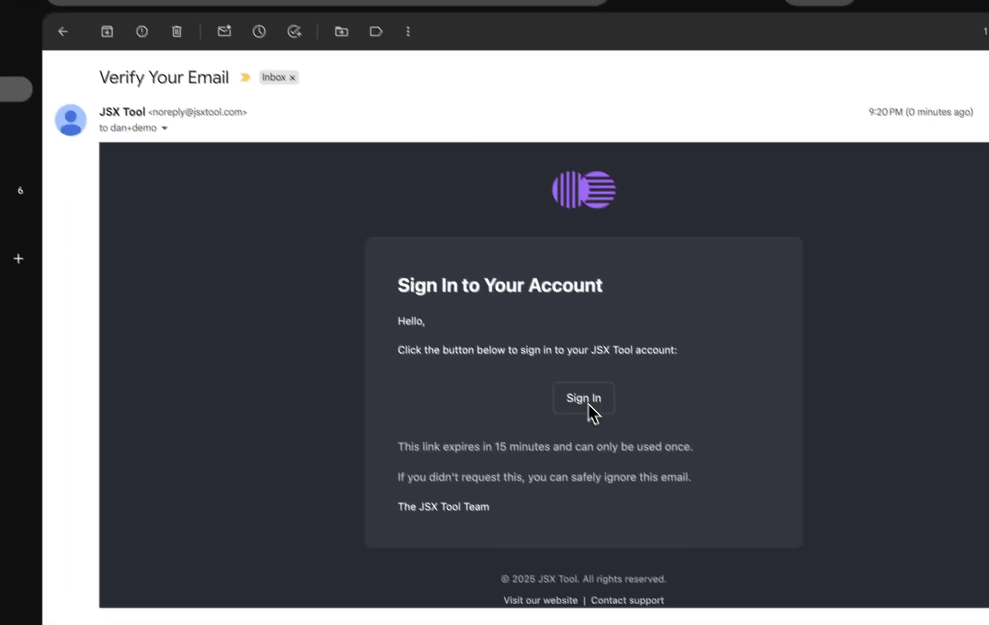
left_click(698, 510)
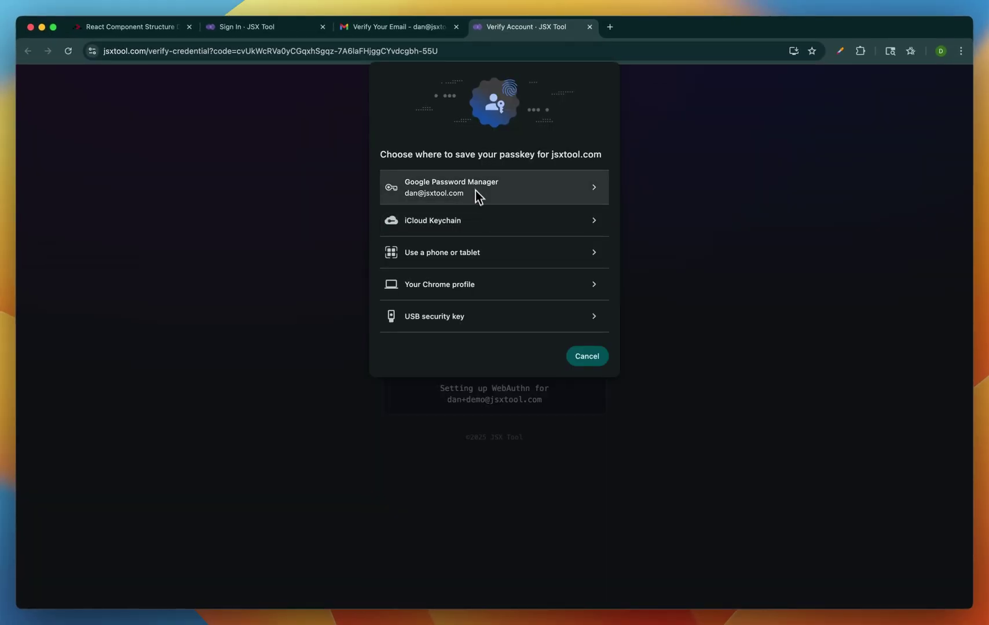
- Save the passkey to Google Password Manager and save a profile with name and accepted Terms
left_click(476, 185)
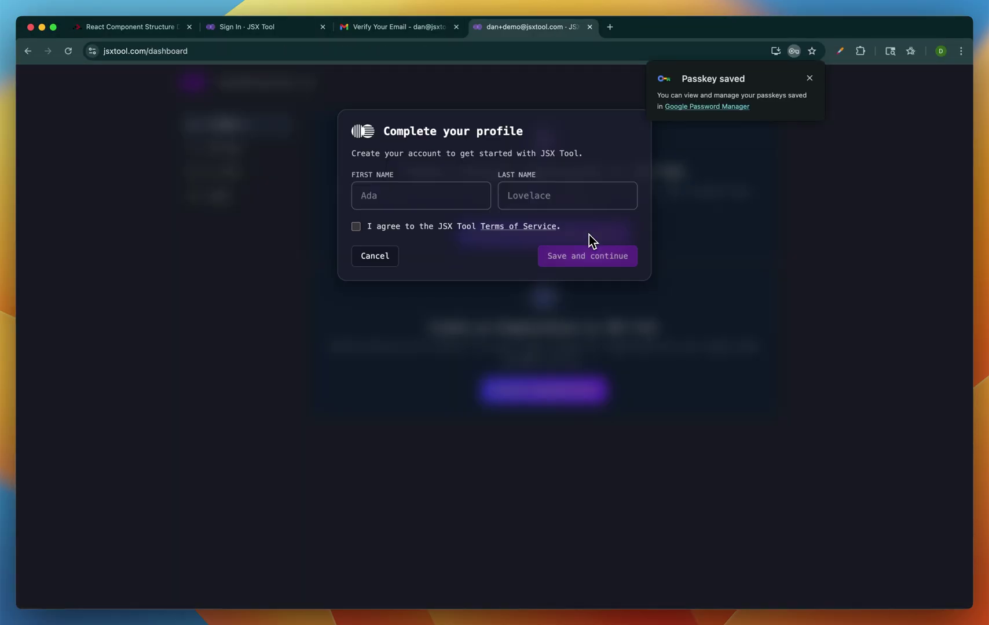
left_click(441, 197)
type("Dan")
key("Tab")
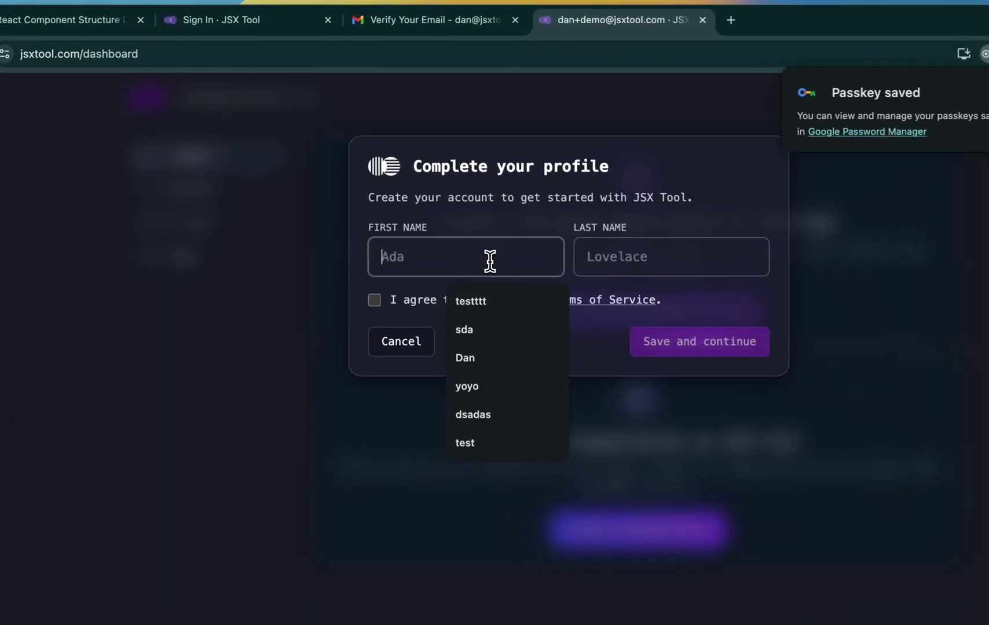
type("Demi")
key("BackSpace")
type("o")
left_click(374, 303)
left_click(684, 354)
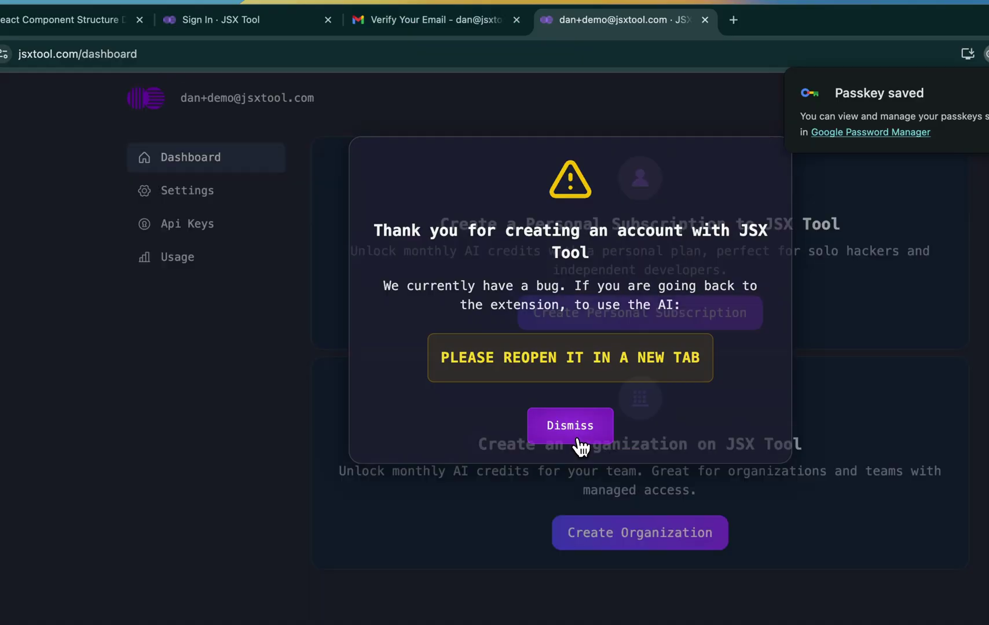
left_click(573, 433)
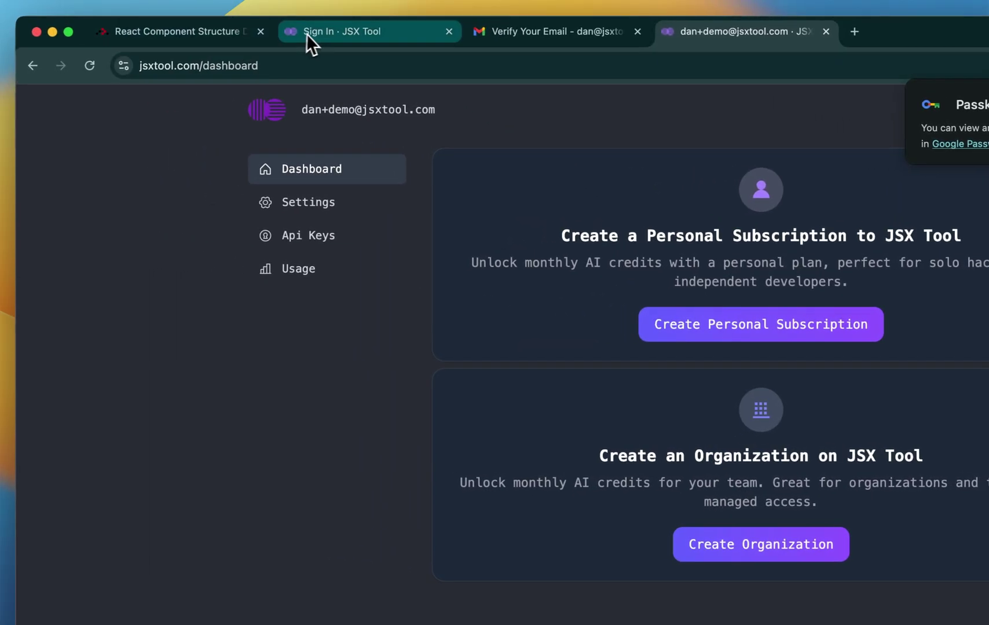
- Keep the new personal account in the extension and select the App component in the demo app
left_click(316, 42)
left_click(206, 39)
left_click(624, 332)
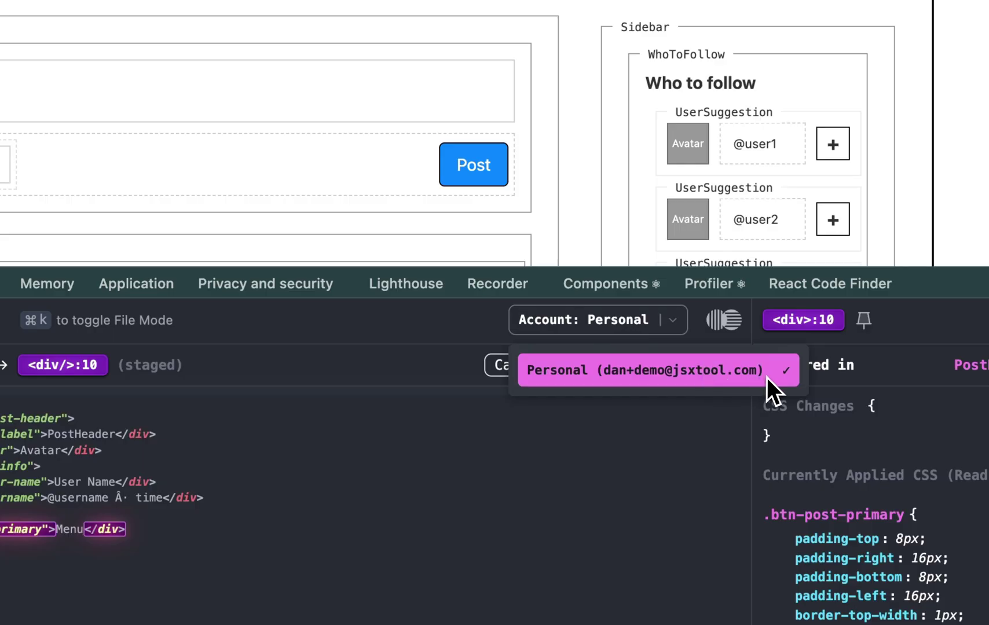
left_click(626, 383)
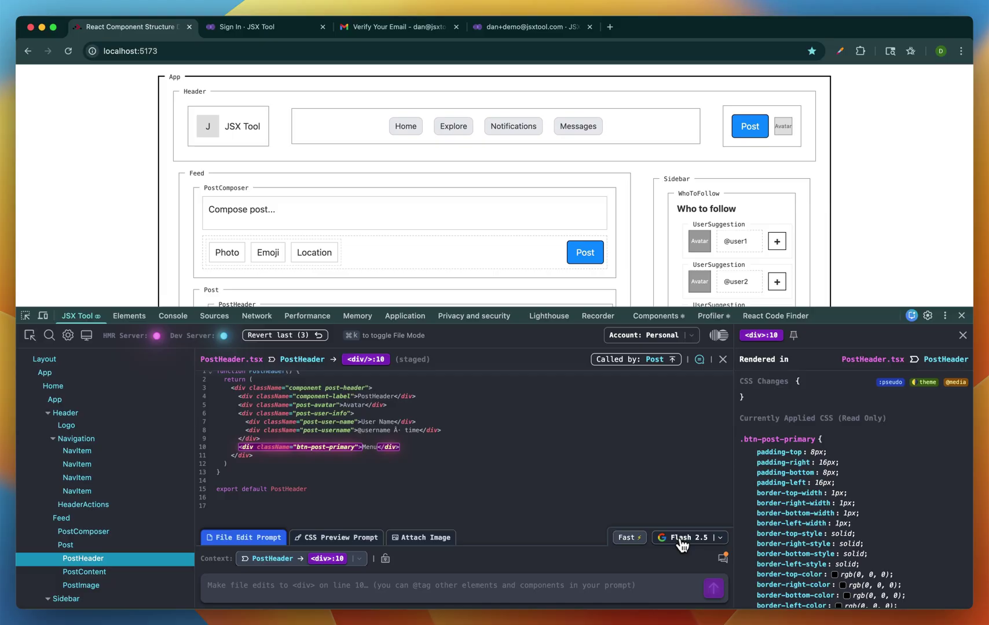
key("super+shift+c")
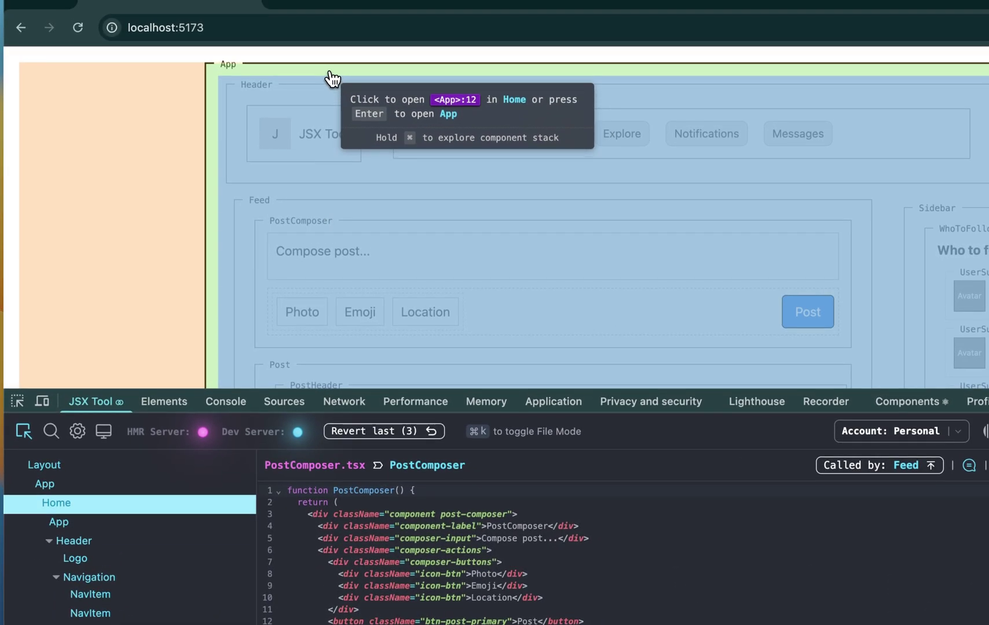
left_click(338, 85)
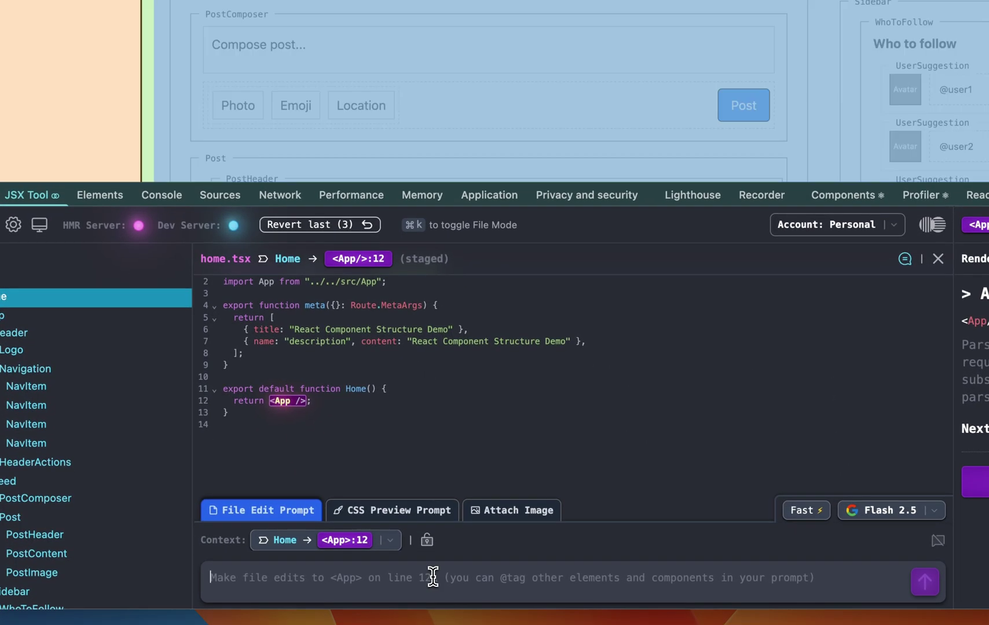
- Prompt a green App background, apply the edit, revert it, and return to the dashboard
left_click(432, 583)
type("Make the backgr")
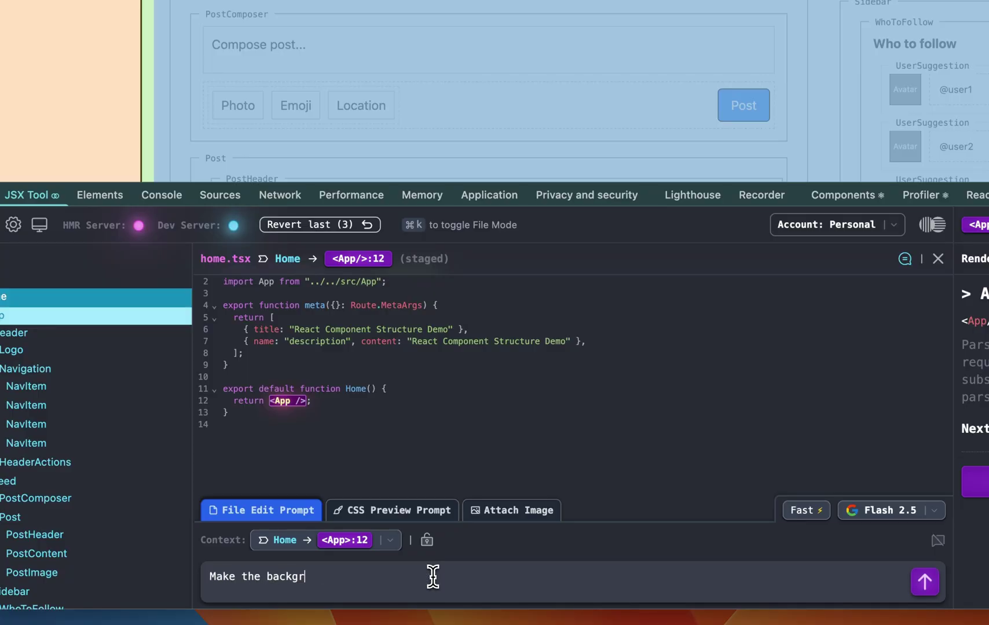
type("ound green")
key("Return")
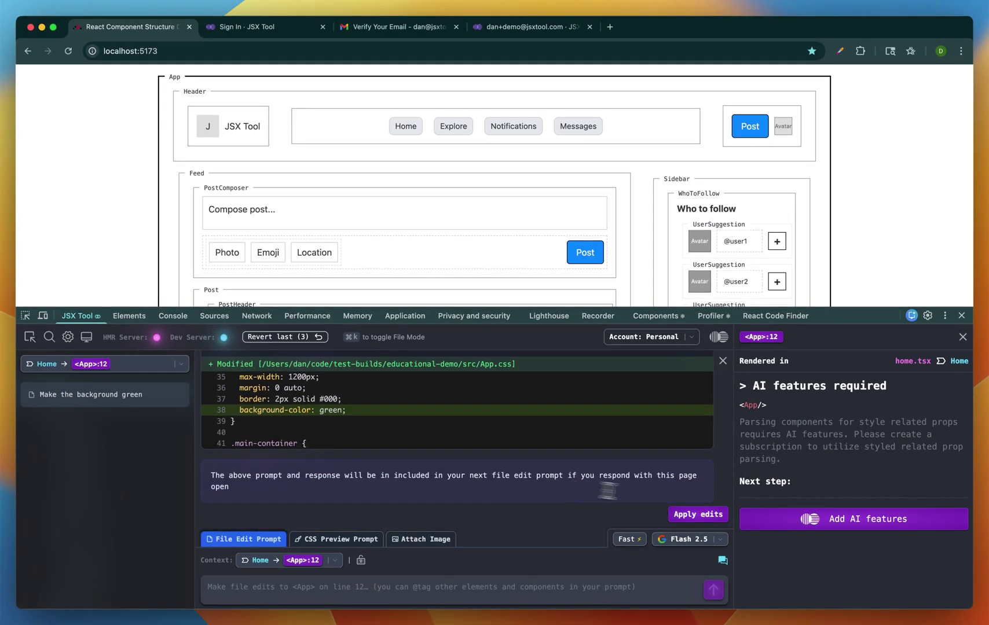
left_click(687, 516)
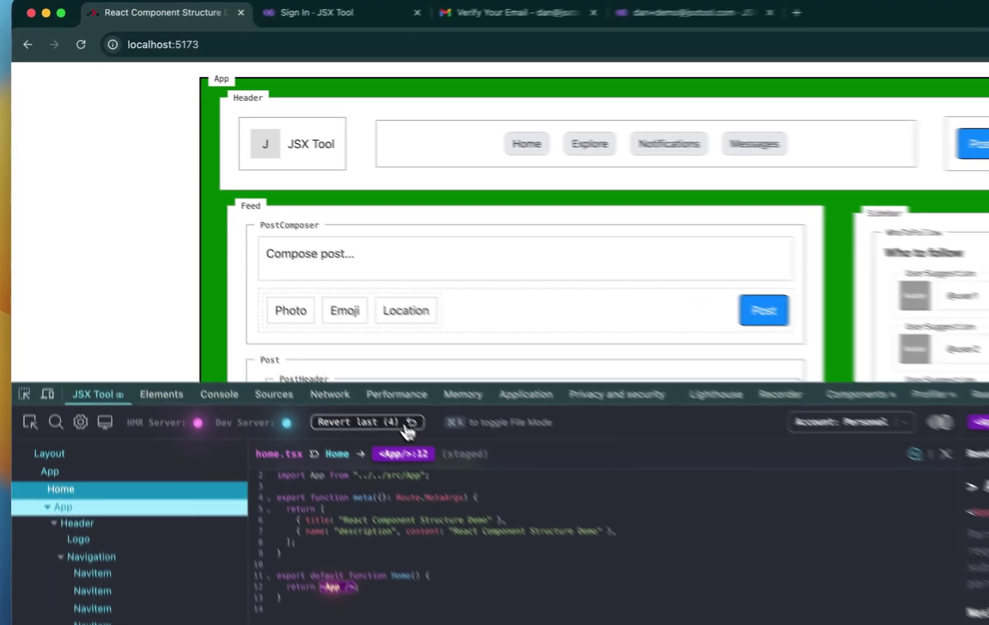
left_click(315, 338)
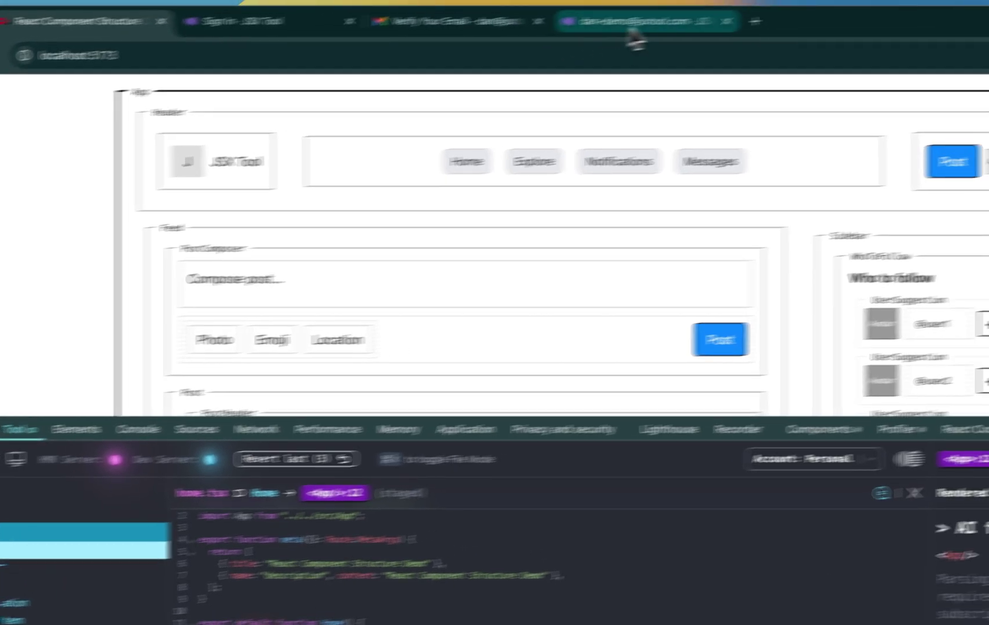
left_click(633, 31)
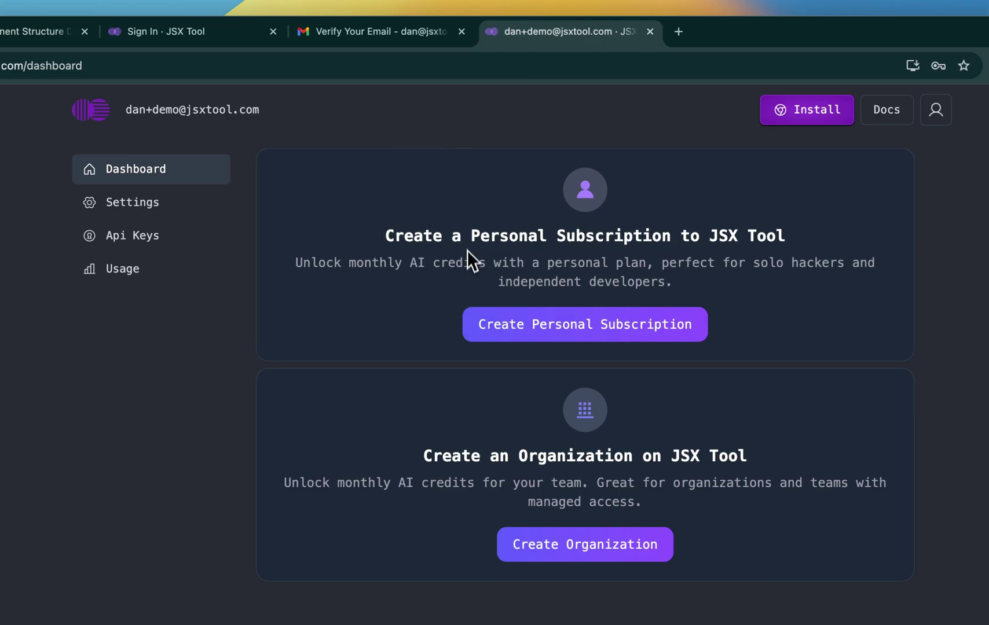
- Preview the personal subscription plans, then open Create Organization and select its empty name field
left_click(623, 330)
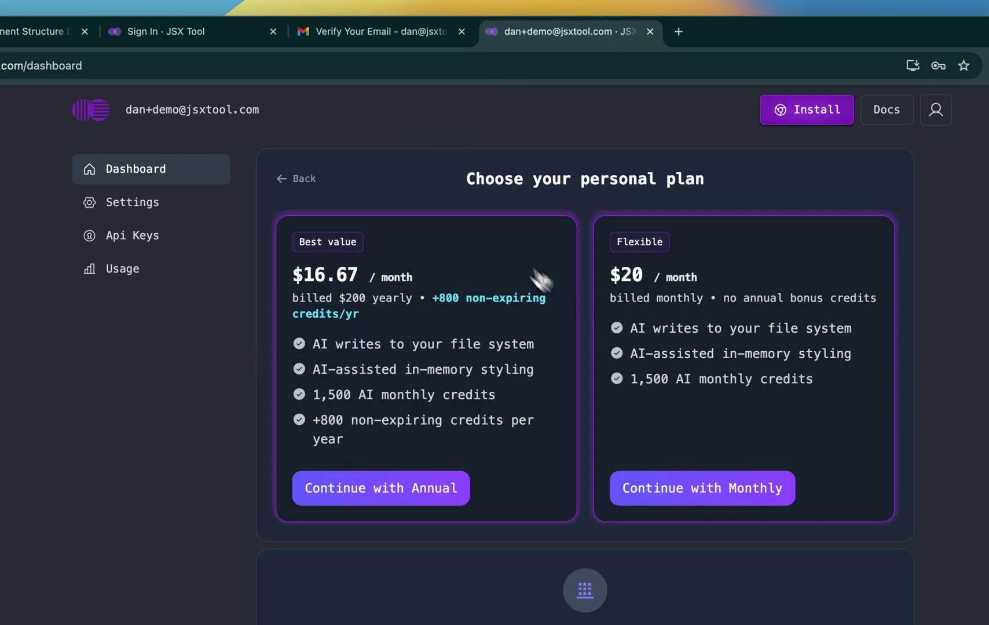
left_click(312, 183)
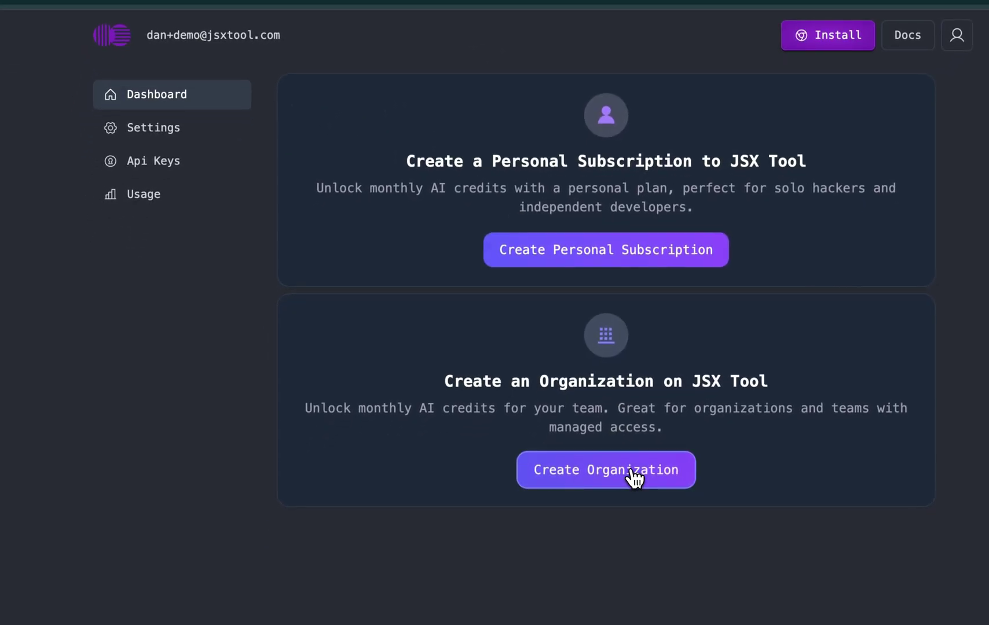
left_click(614, 550)
left_click(433, 181)
left_click(434, 183)
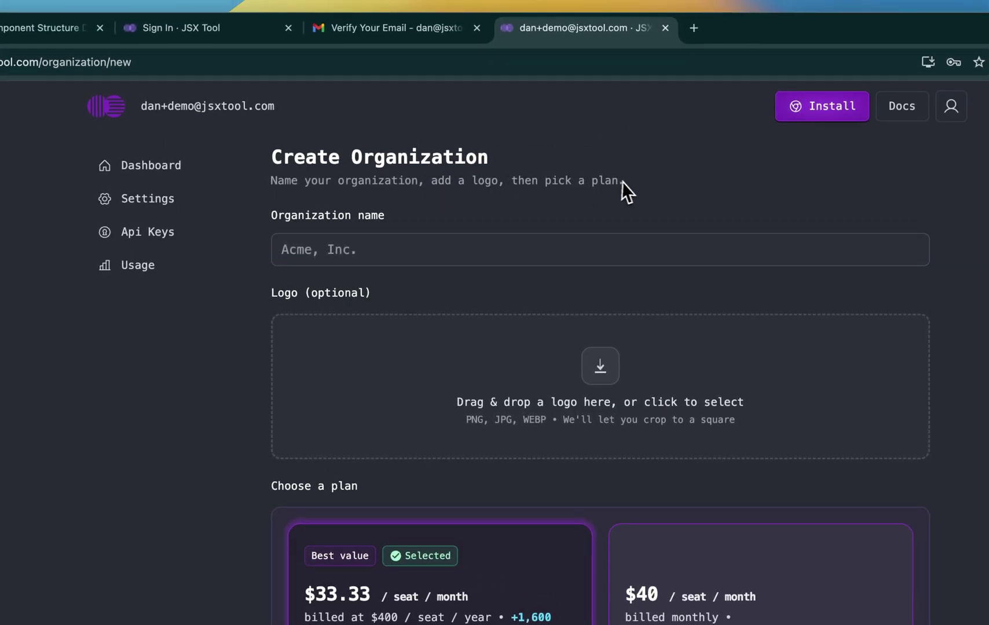